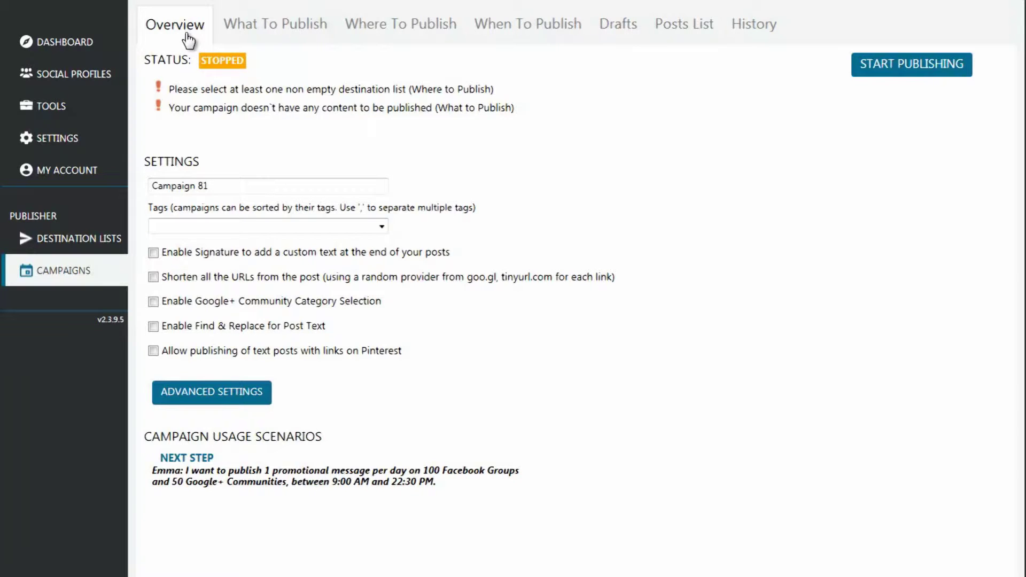
# - Allow publishing of text posts with links on Pinterest, and open the campaign's RSS post source
pyautogui.click(154, 353)
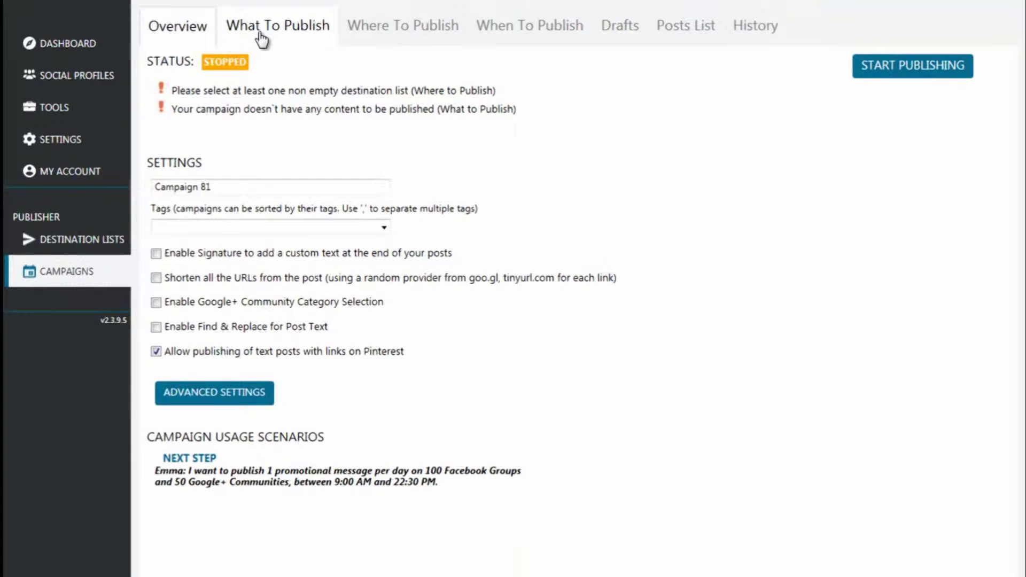
pyautogui.click(261, 39)
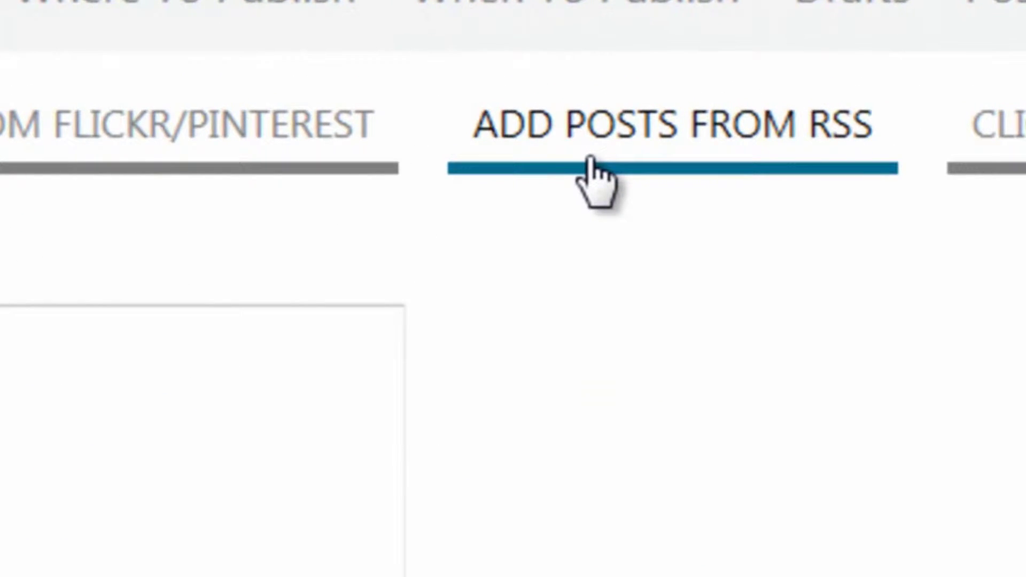
pyautogui.click(589, 158)
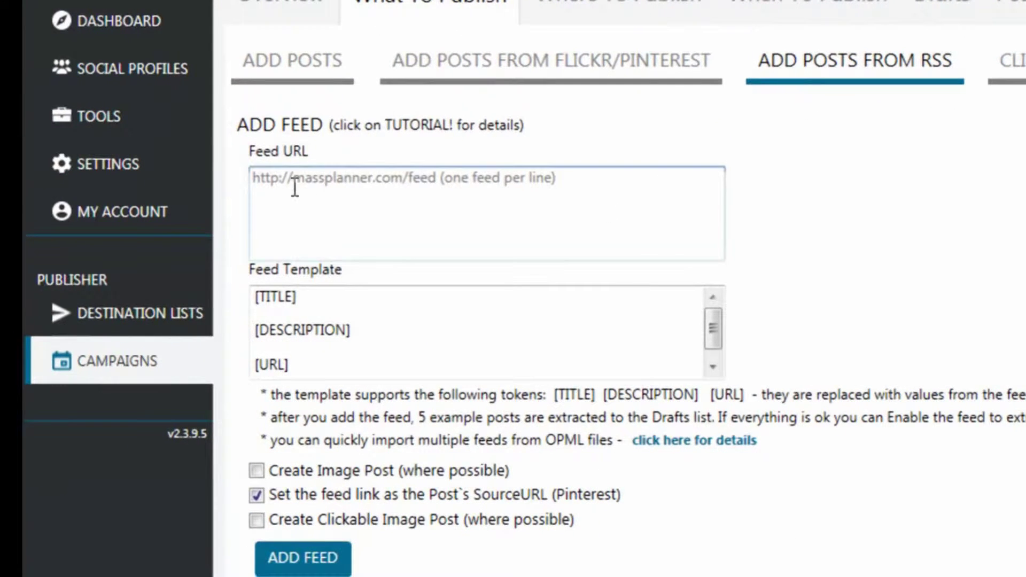
# - Add the copied Zazzle tracytrends RSS feed URL as a campaign feed, with image posts created where possible
pyautogui.click(266, 191)
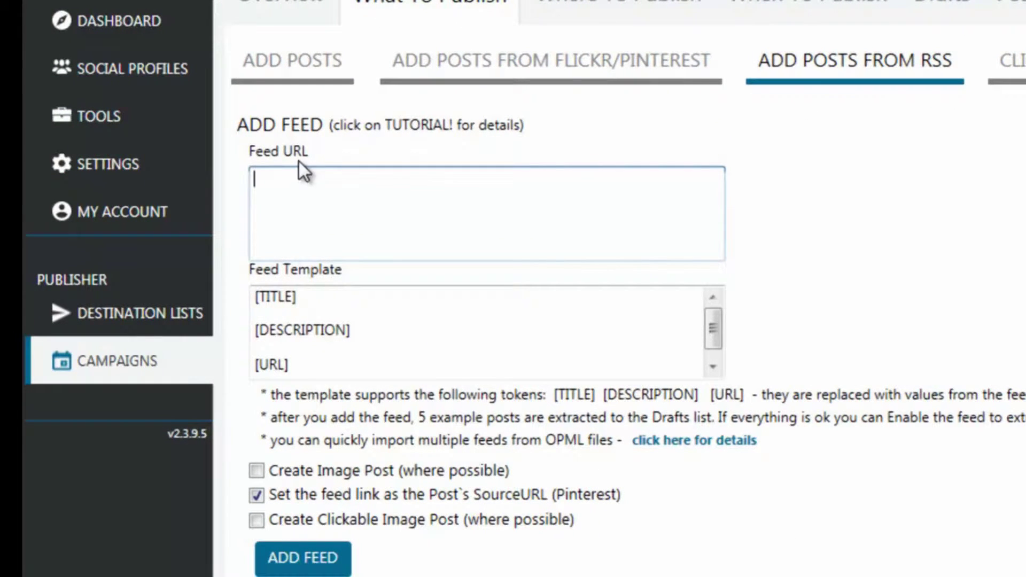
pyautogui.rightClick(279, 188)
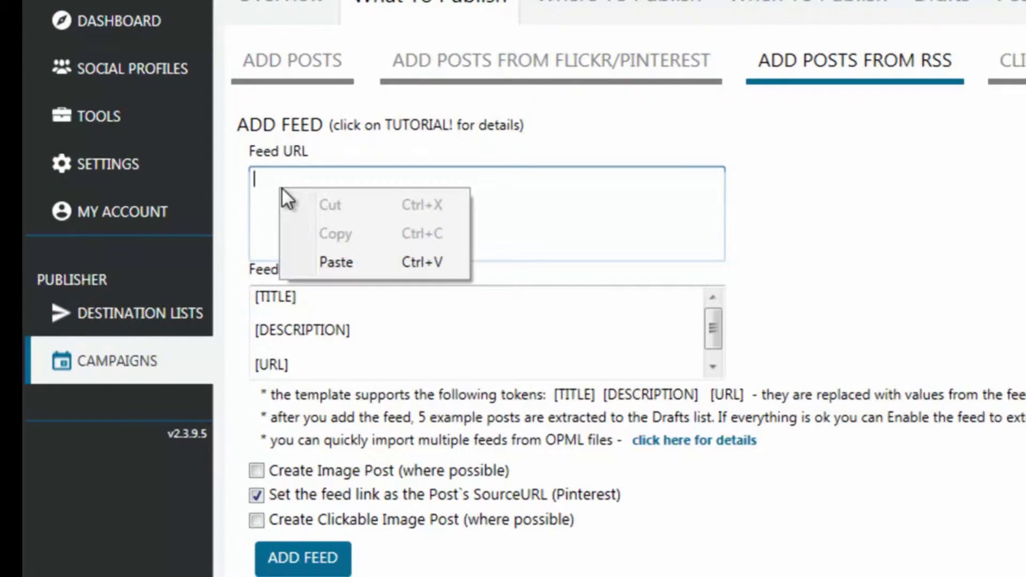
pyautogui.click(336, 265)
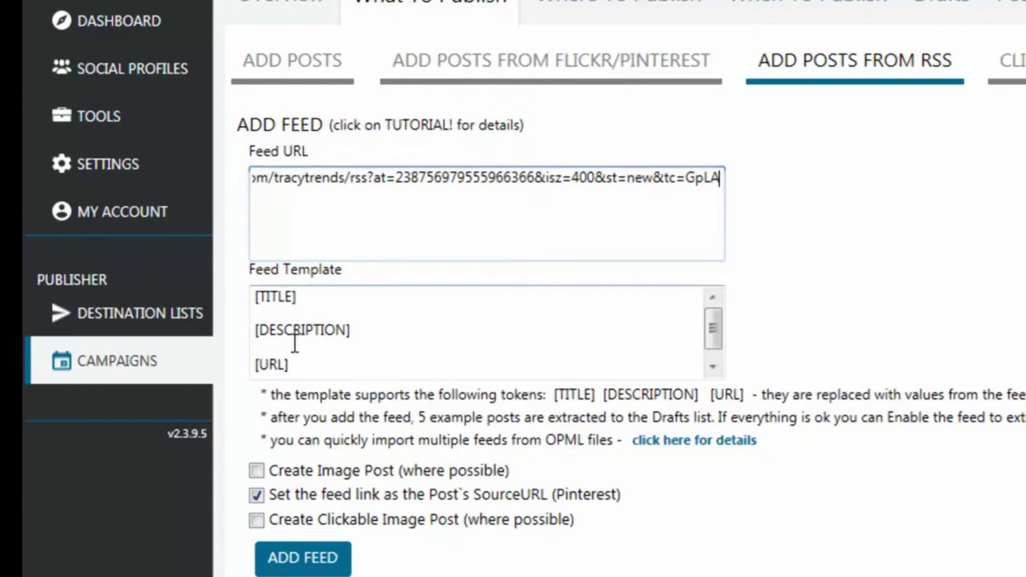
pyautogui.click(257, 472)
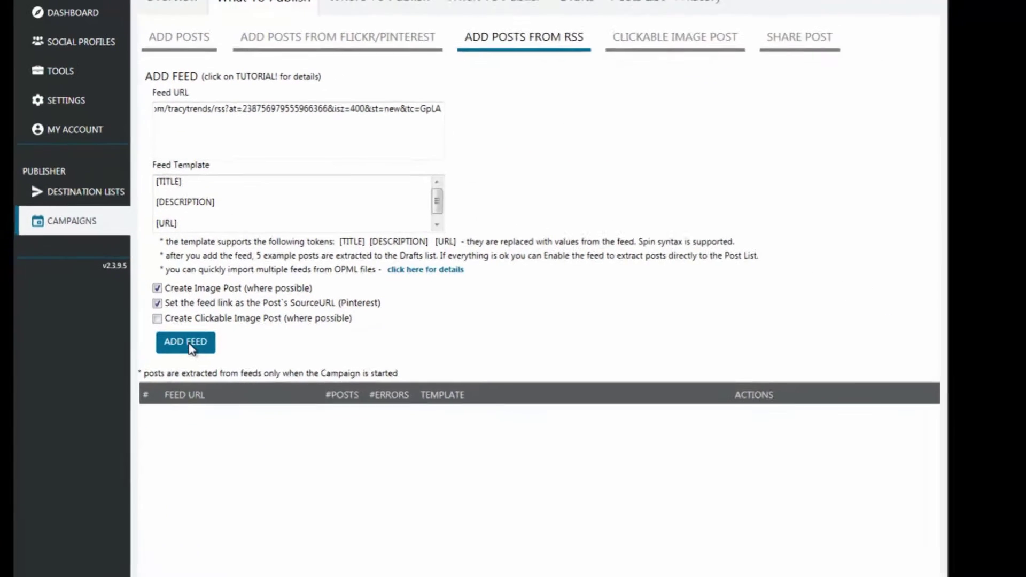
pyautogui.click(184, 337)
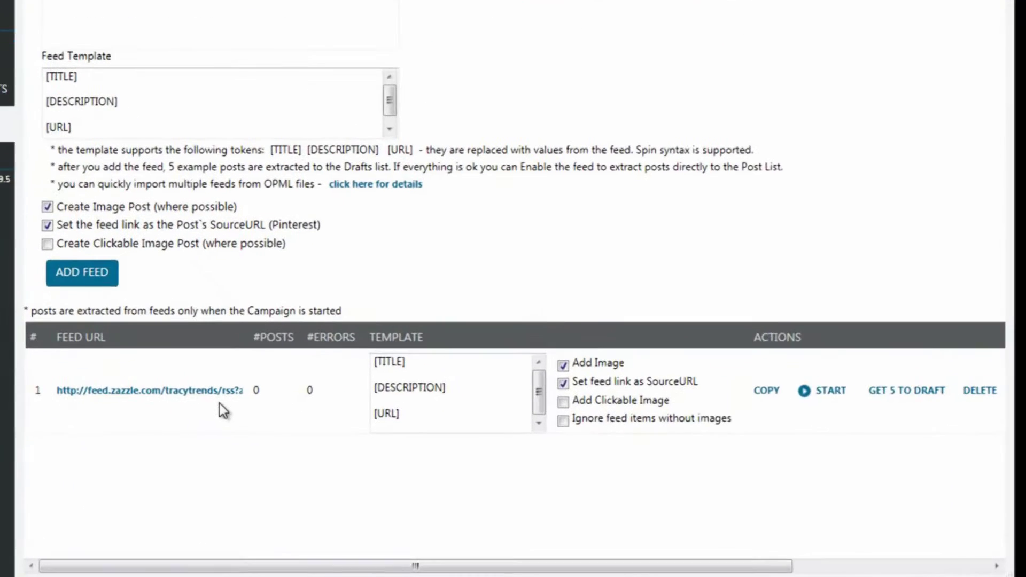
# - Append &tc=PT to the [URL] token in the added feed's post template
pyautogui.click(406, 409)
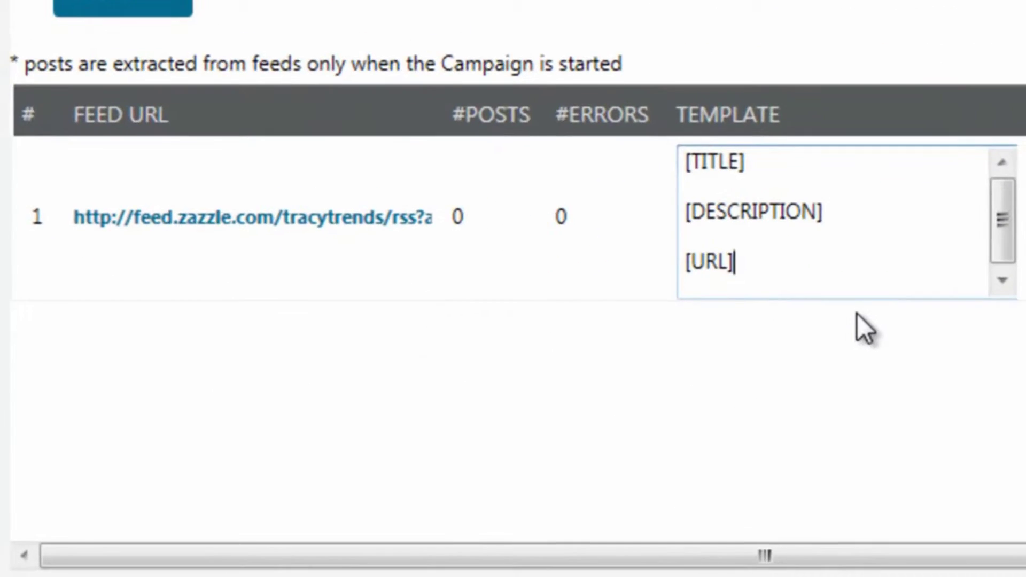
pyautogui.write('&tc=P')
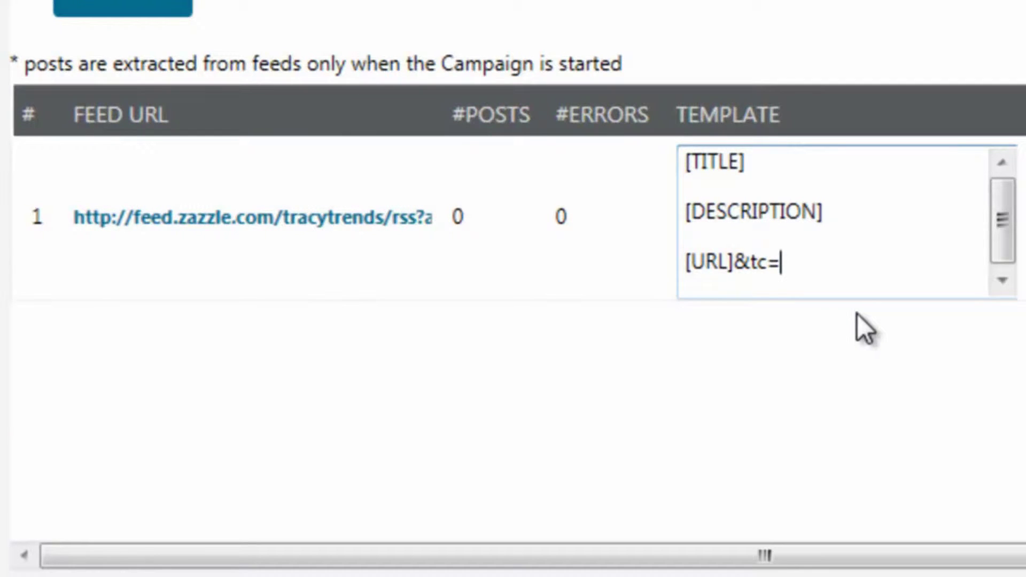
pyautogui.write('T')
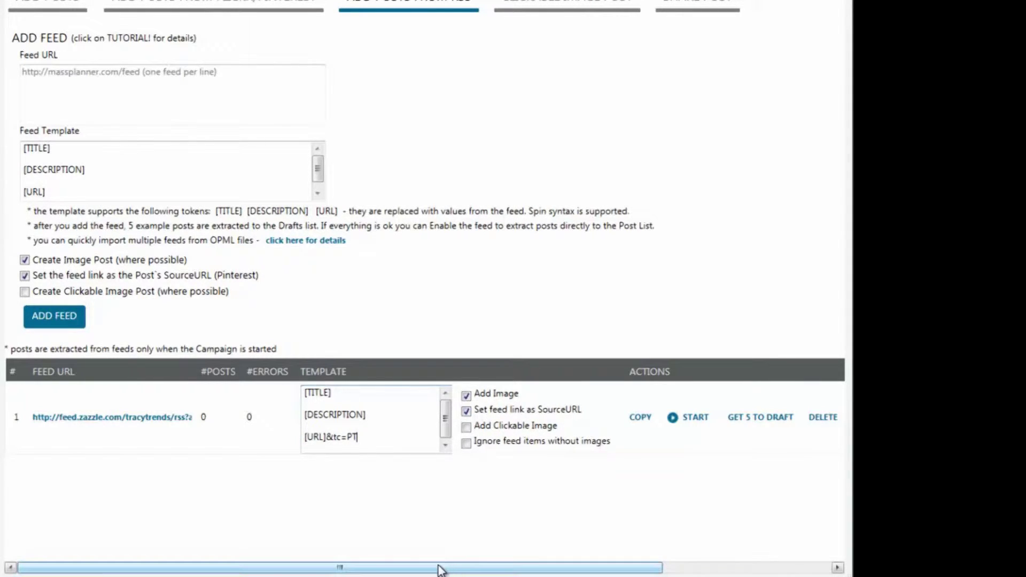
# - Set the added feed's source URL template to [URL]&tc=PT
pyautogui.moveTo(438, 569); pyautogui.dragTo(678, 568)
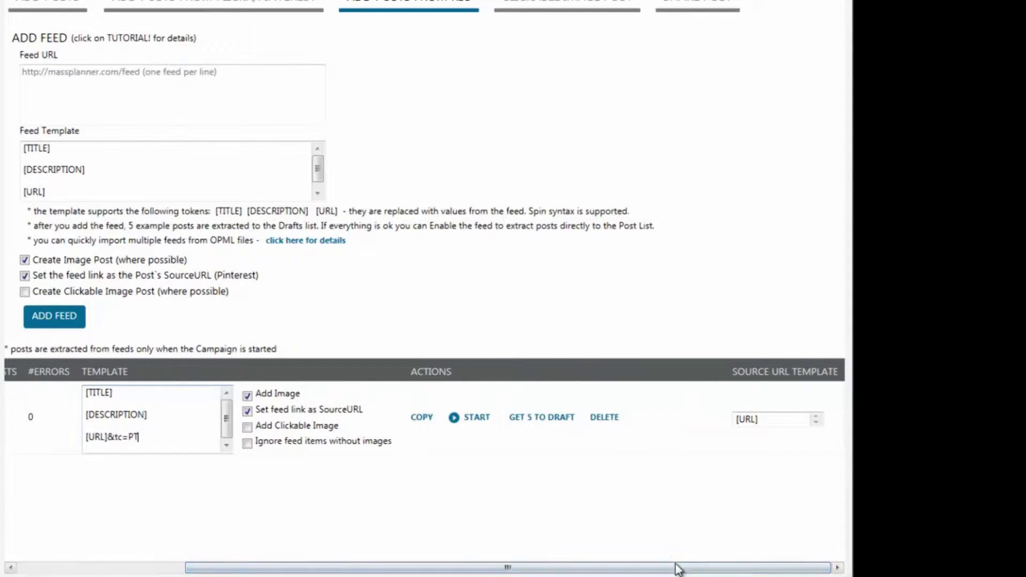
pyautogui.click(773, 419)
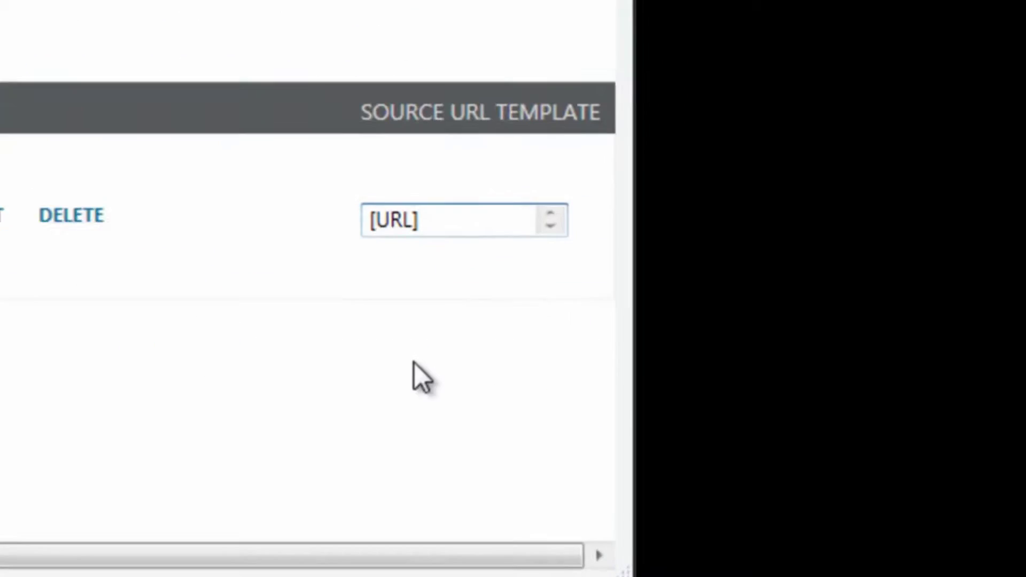
pyautogui.write('&')
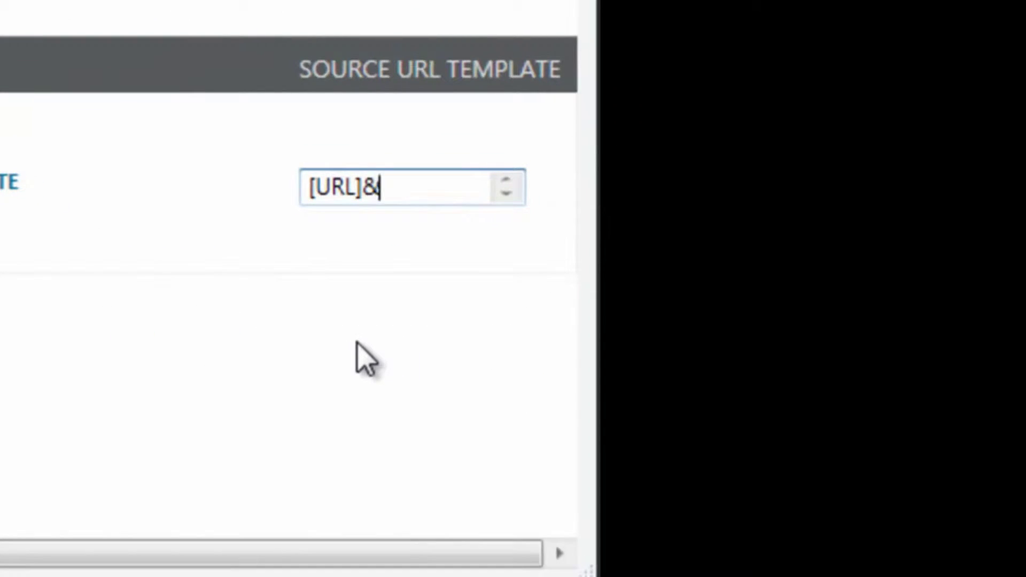
pyautogui.write('tc=P')
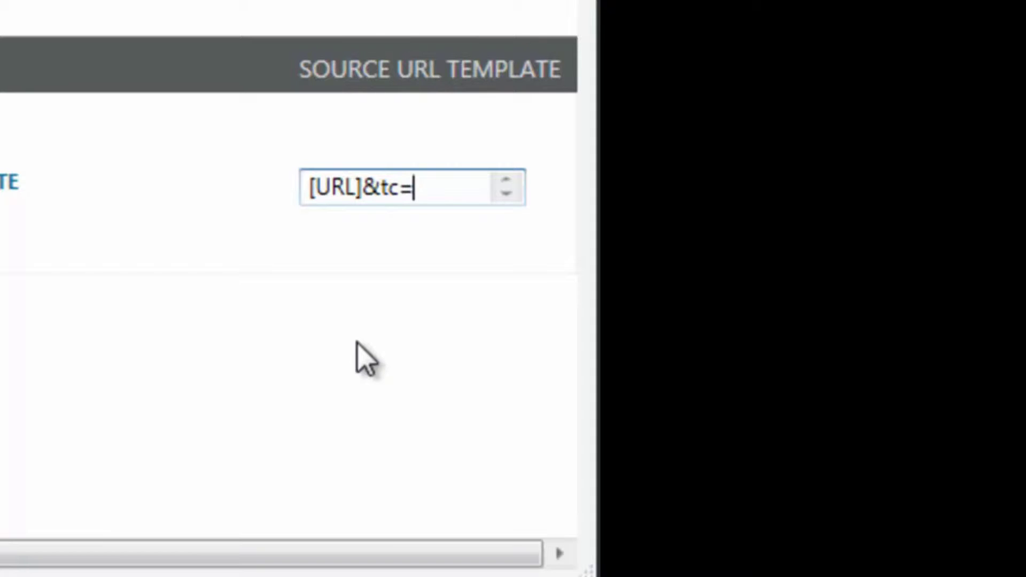
pyautogui.write('T')
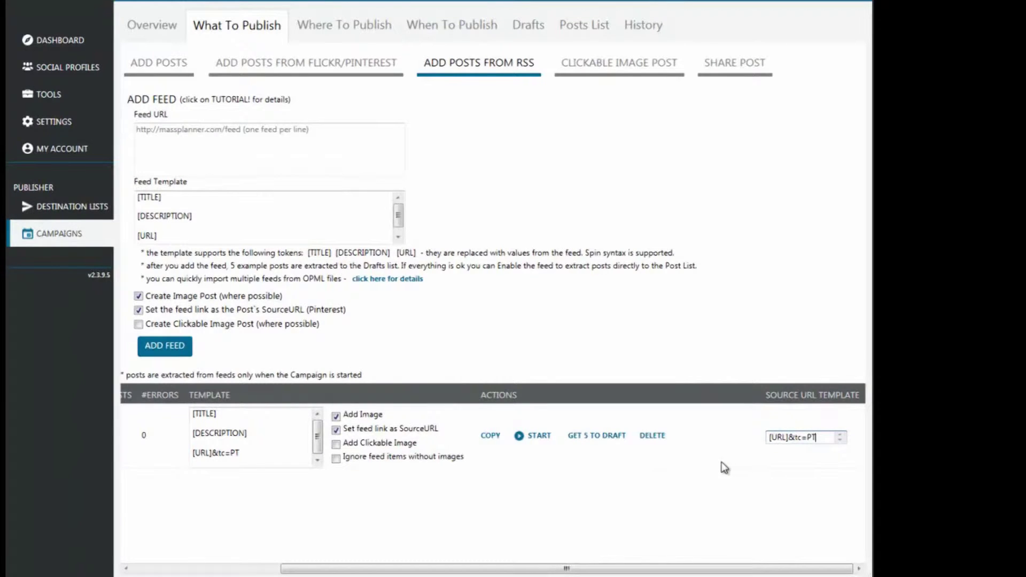
# - Select destination list 47 for the campaign, and open its publishing schedule settings
pyautogui.click(339, 31)
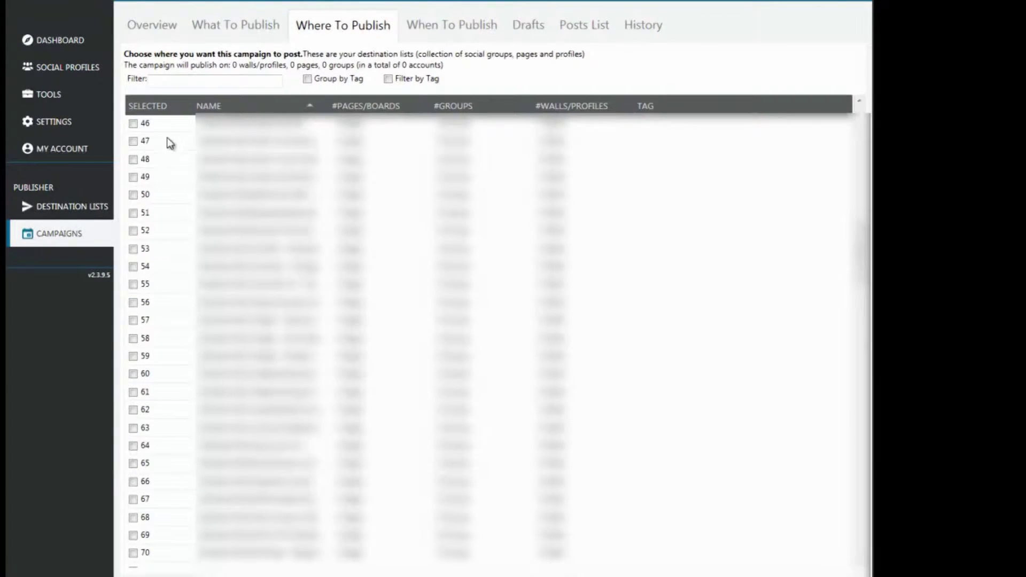
pyautogui.click(133, 141)
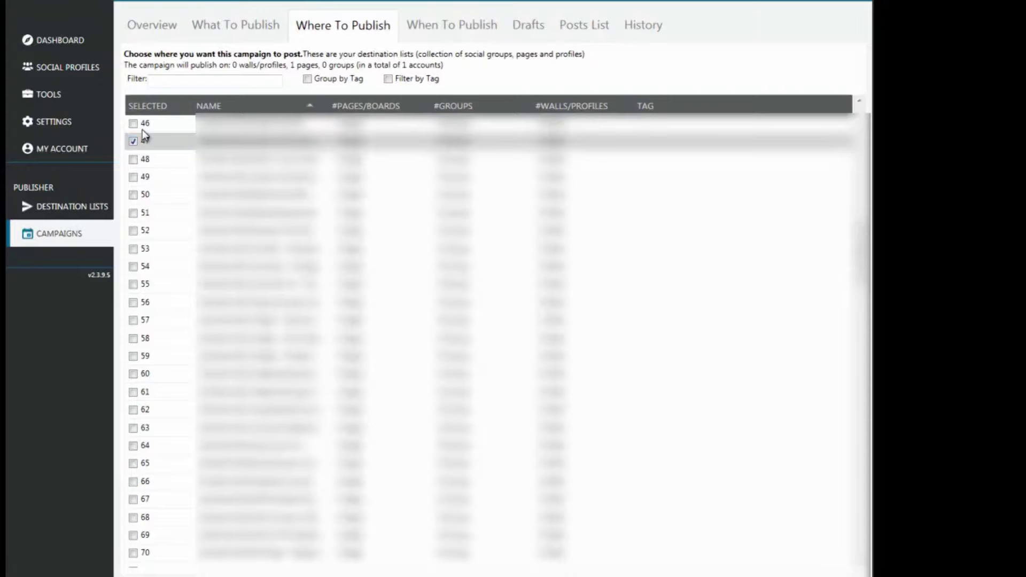
pyautogui.click(458, 32)
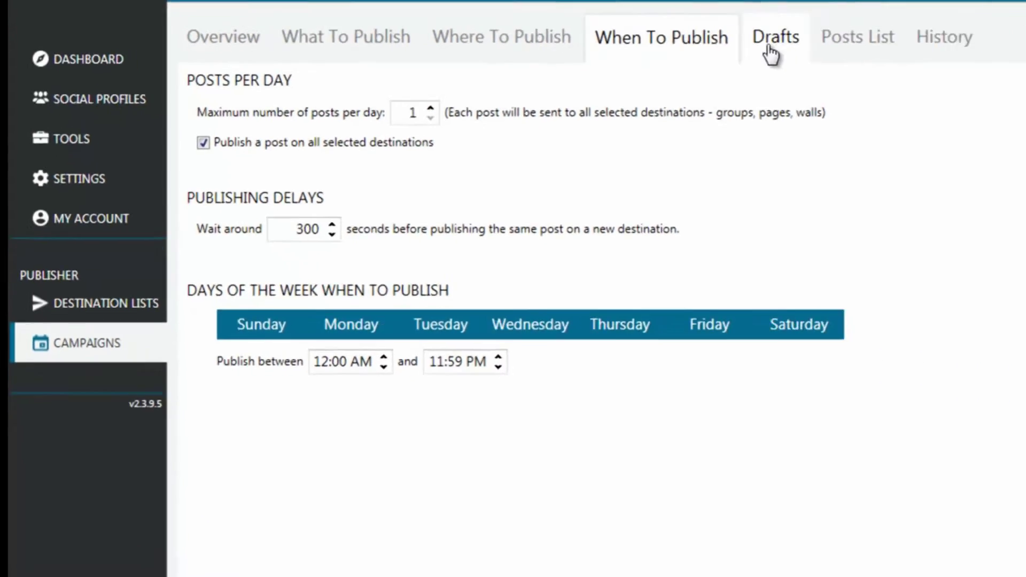
# - Delete all posts from the campaign's drafts and confirm the deletion
pyautogui.click(772, 45)
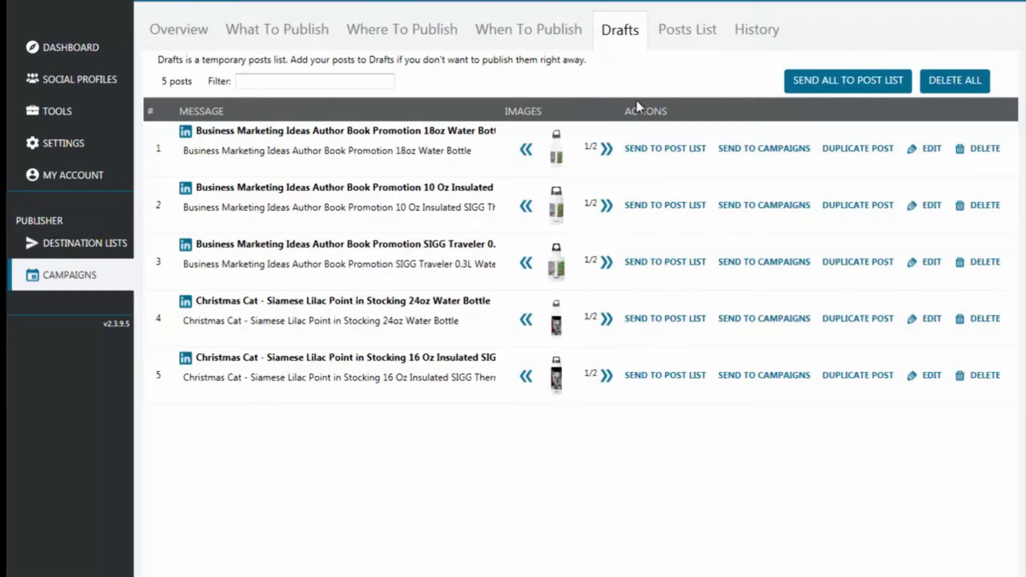
pyautogui.click(948, 85)
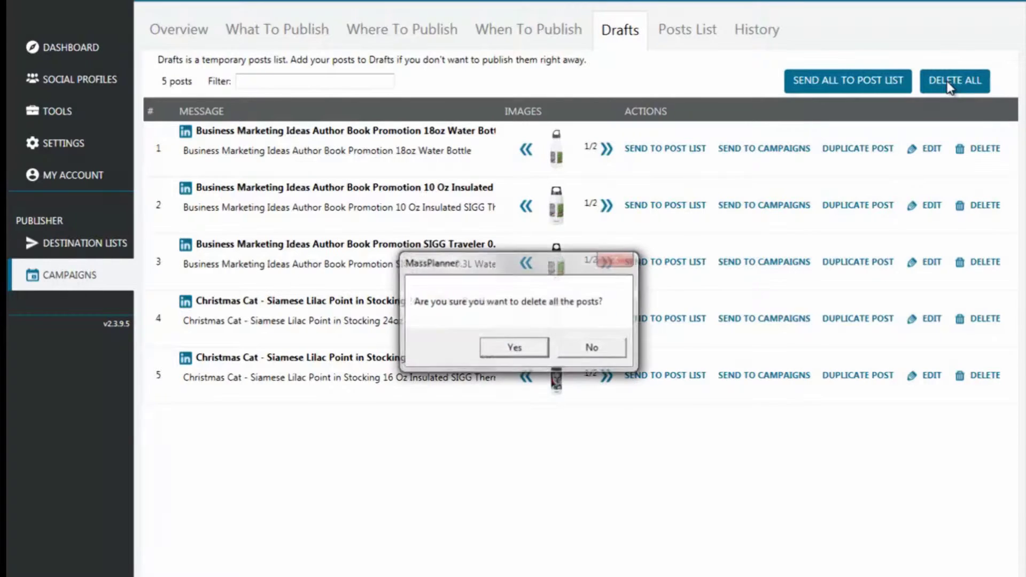
pyautogui.click(514, 348)
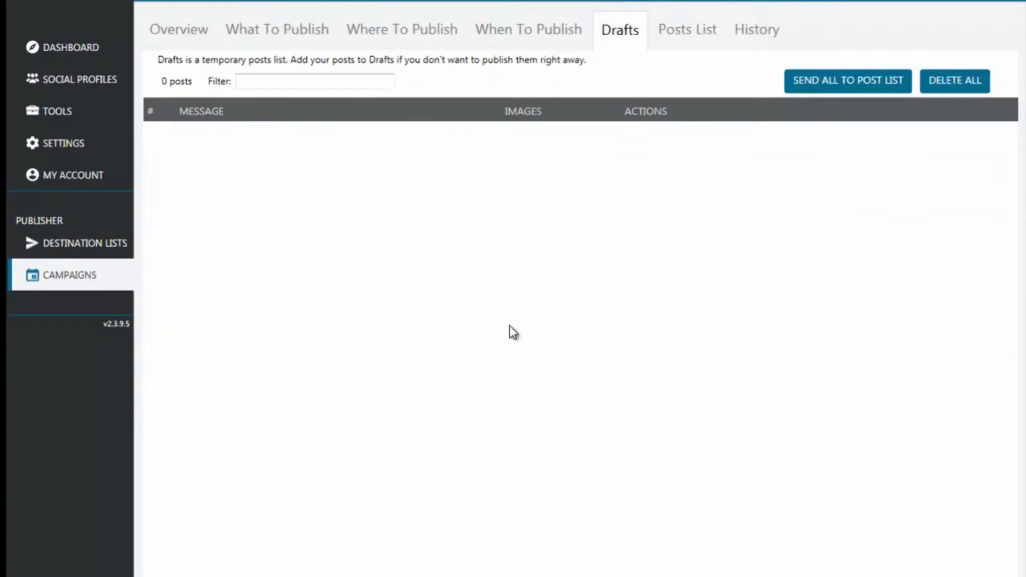
# - Get 5 example posts from the RSS feed into the drafts, and preview the images of the first few
pyautogui.click(260, 47)
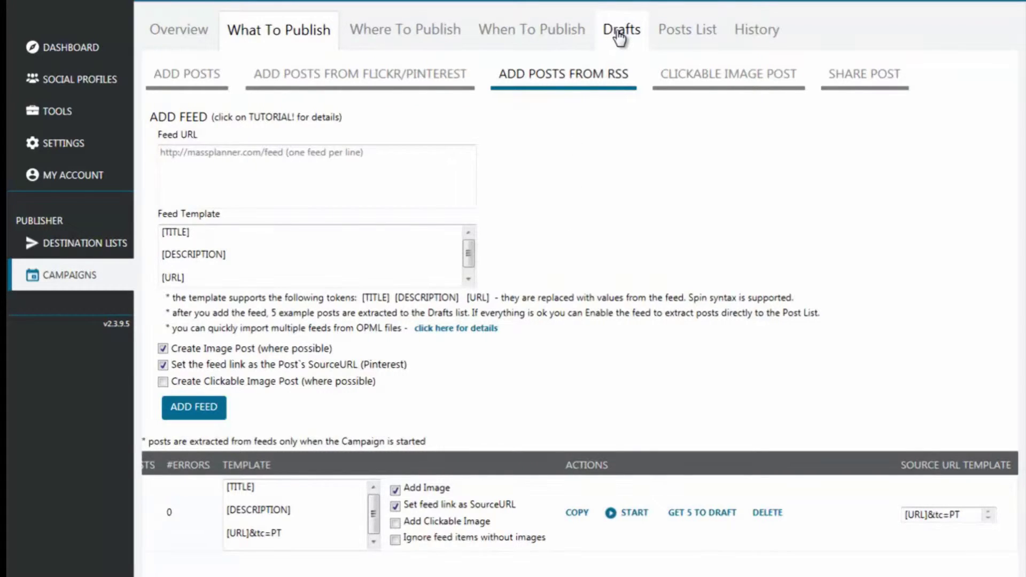
pyautogui.click(618, 38)
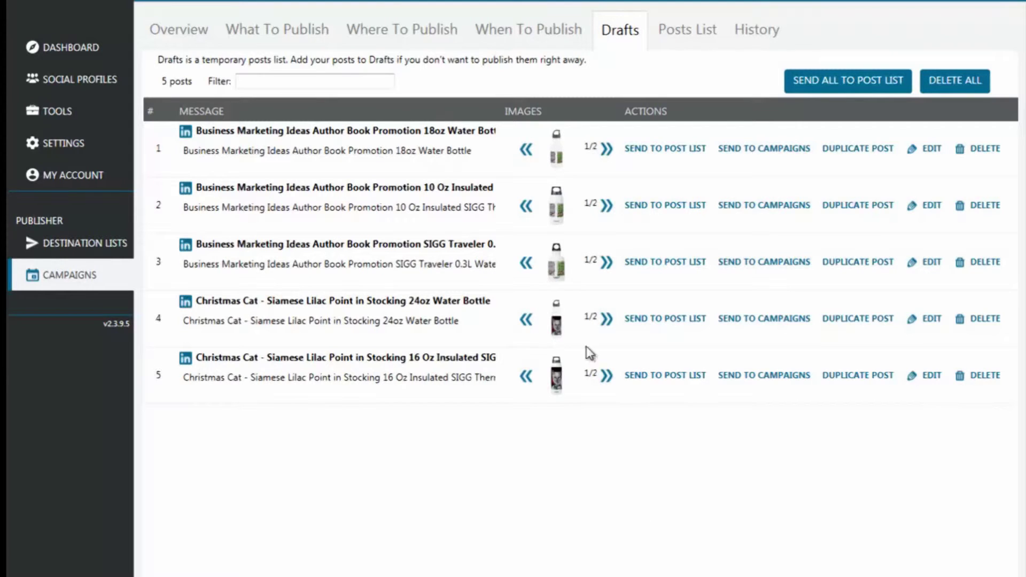
pyautogui.moveTo(558, 158)
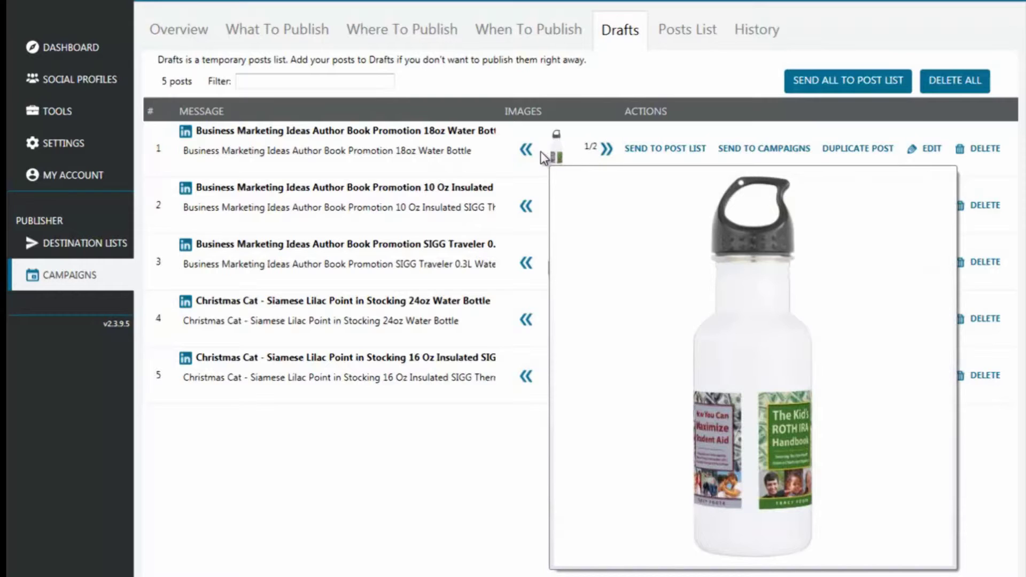
pyautogui.moveTo(560, 212)
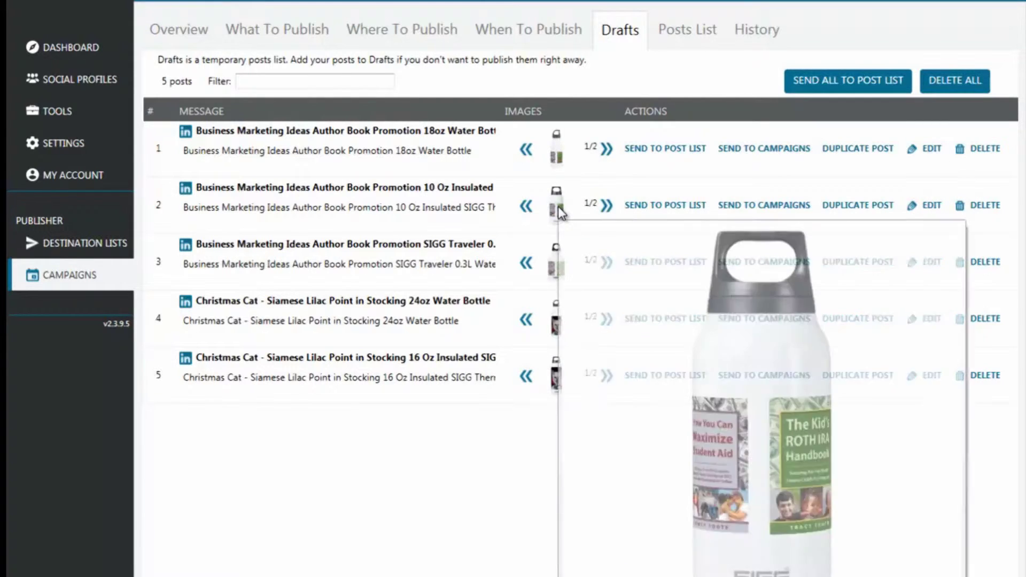
pyautogui.moveTo(561, 274)
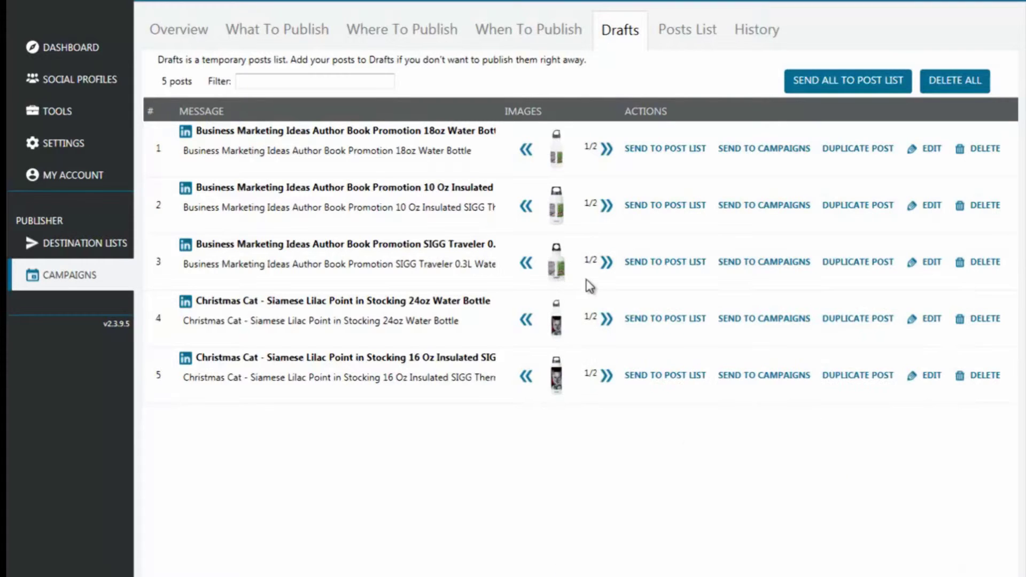
pyautogui.moveTo(577, 259)
# - Check the link at the end of the first draft's message and its Source URL for the tc=PT tracking code
pyautogui.click(931, 149)
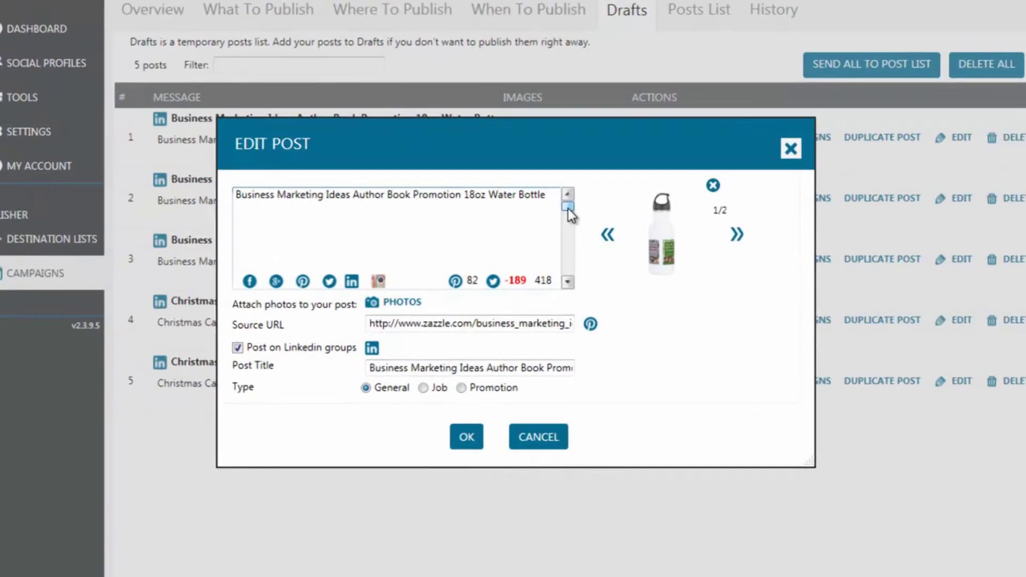
pyautogui.moveTo(569, 210); pyautogui.dragTo(593, 236)
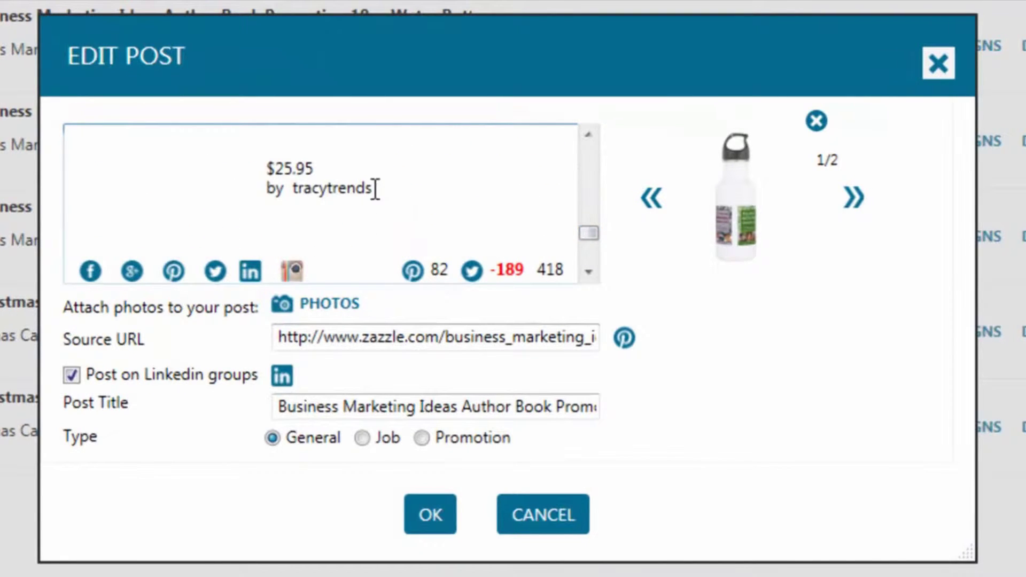
pyautogui.click(589, 272)
pyautogui.click(589, 272)
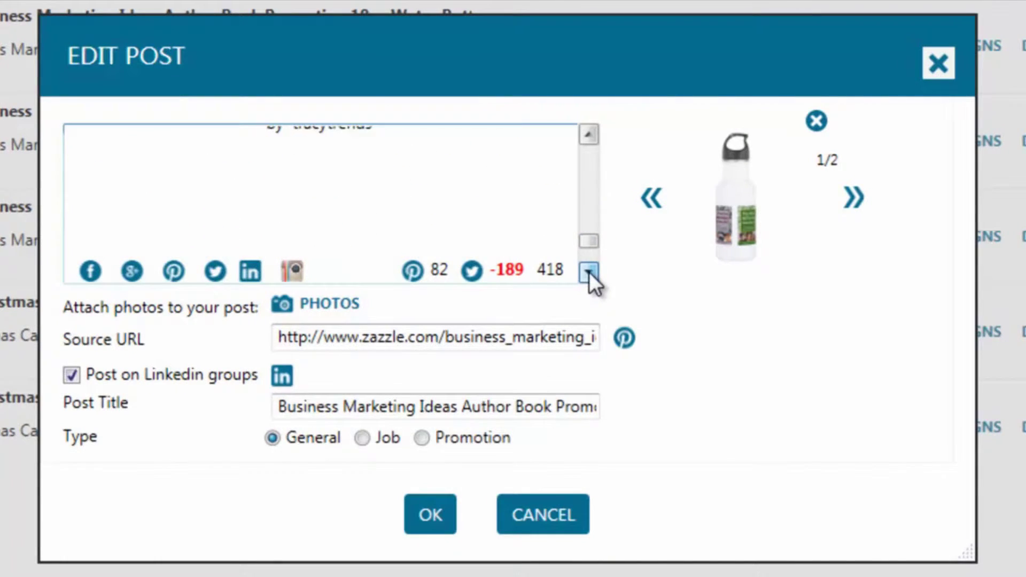
pyautogui.click(589, 272)
pyautogui.click(589, 272)
pyautogui.click(589, 272)
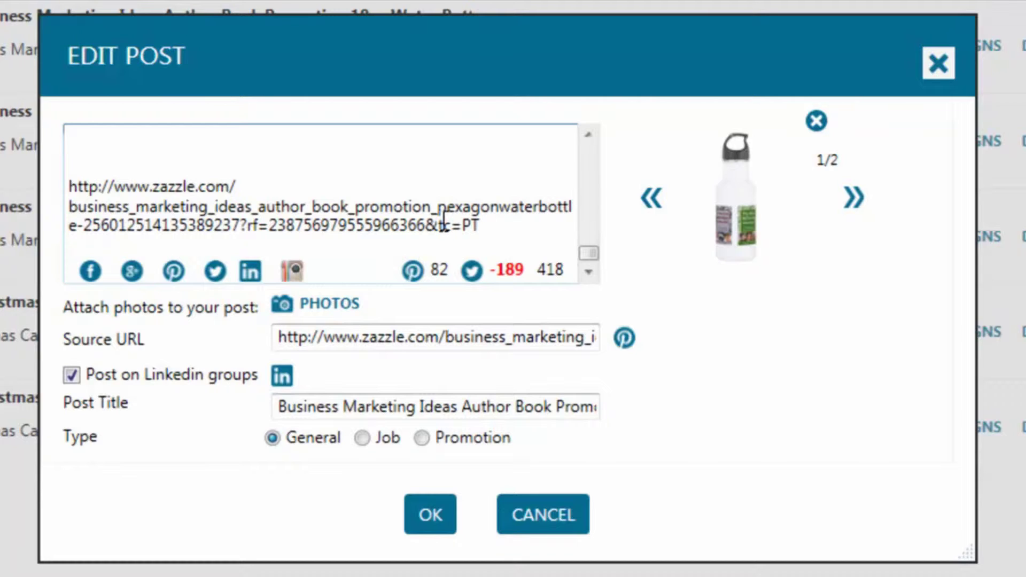
pyautogui.click(399, 335)
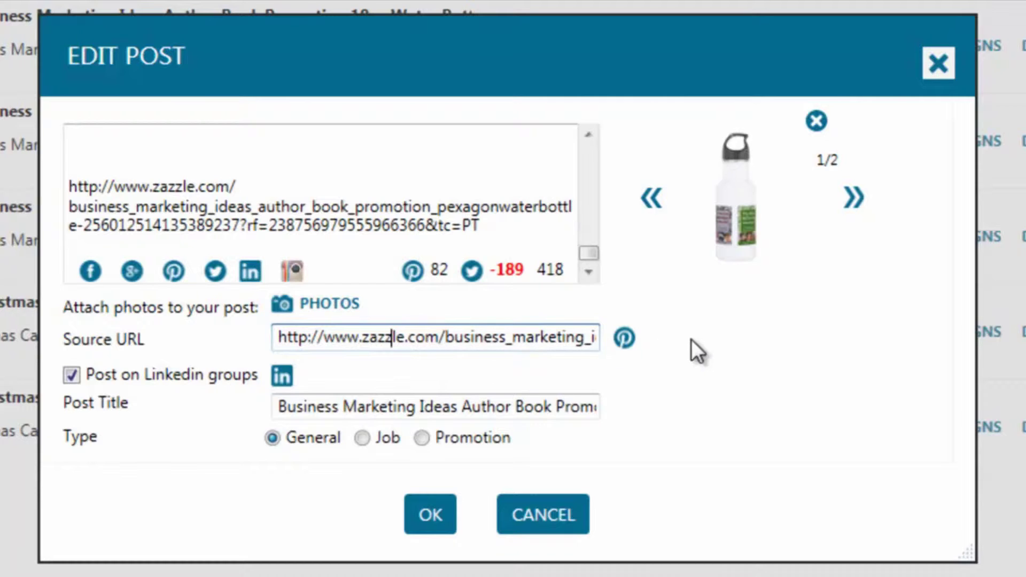
pyautogui.press('End')
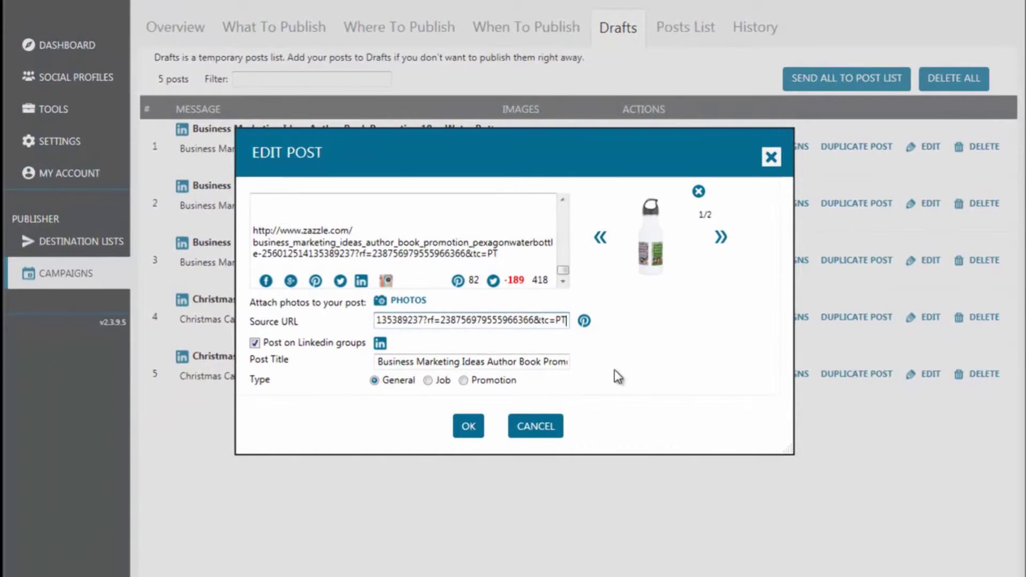
pyautogui.click(467, 428)
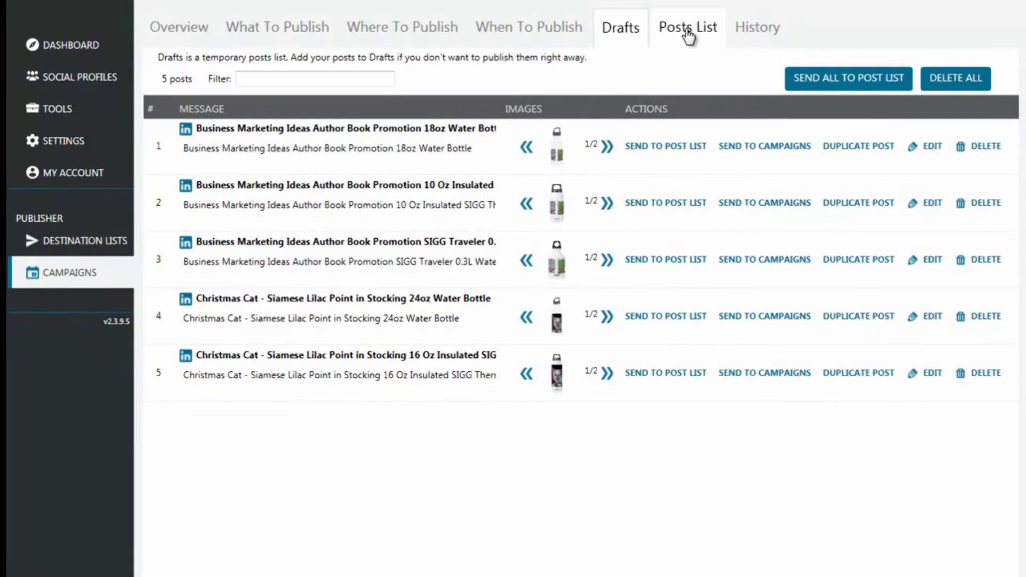
# - Open the campaign's posts list to review what is queued for publishing
pyautogui.click(688, 37)
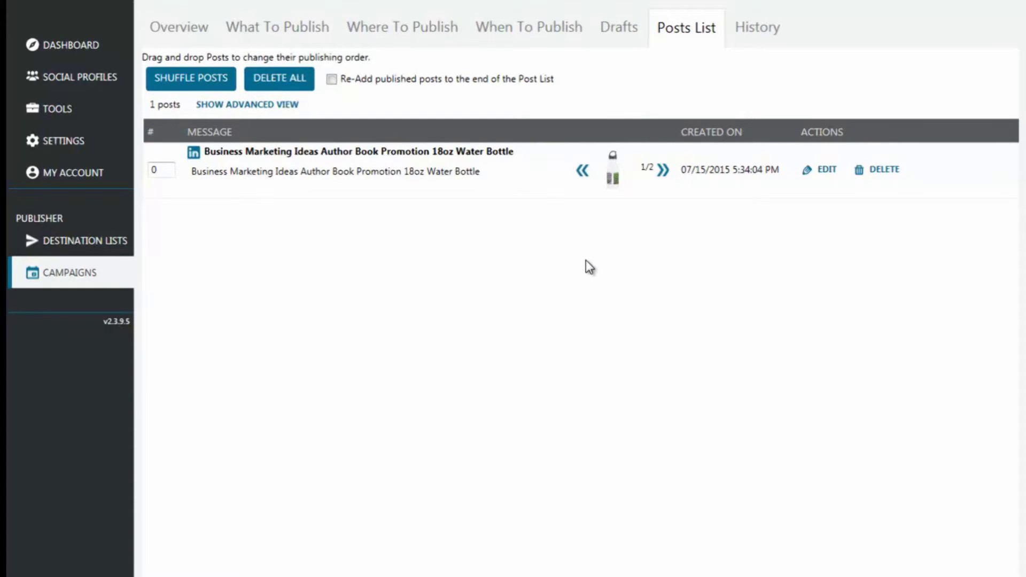
# - Start publishing the campaign from its overview, and check the posts list for posts still waiting
pyautogui.click(178, 33)
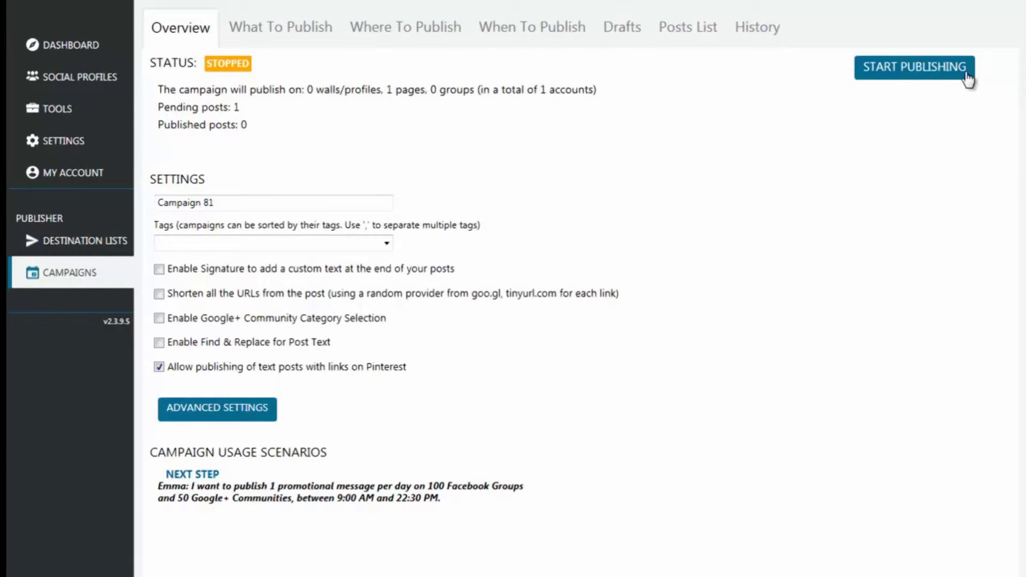
pyautogui.click(928, 80)
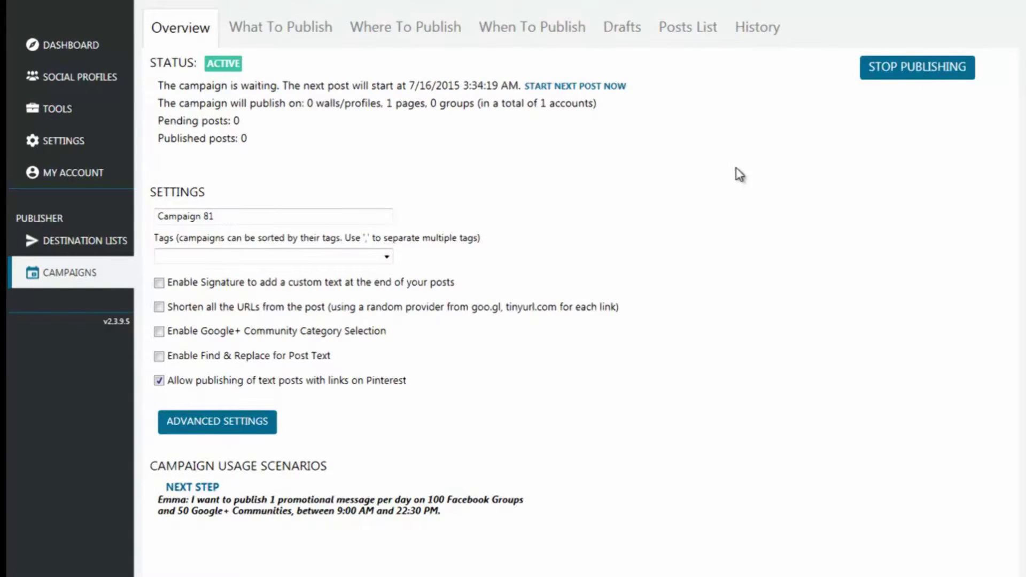
pyautogui.click(689, 33)
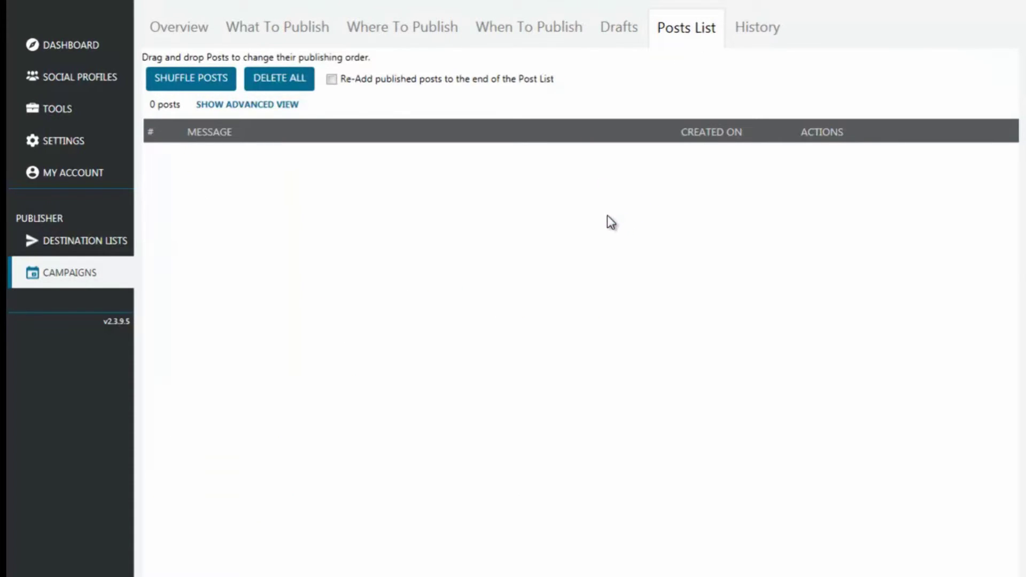
# - Open the finished post's details in the campaign history and browse to its published pin on Pinterest
pyautogui.click(759, 32)
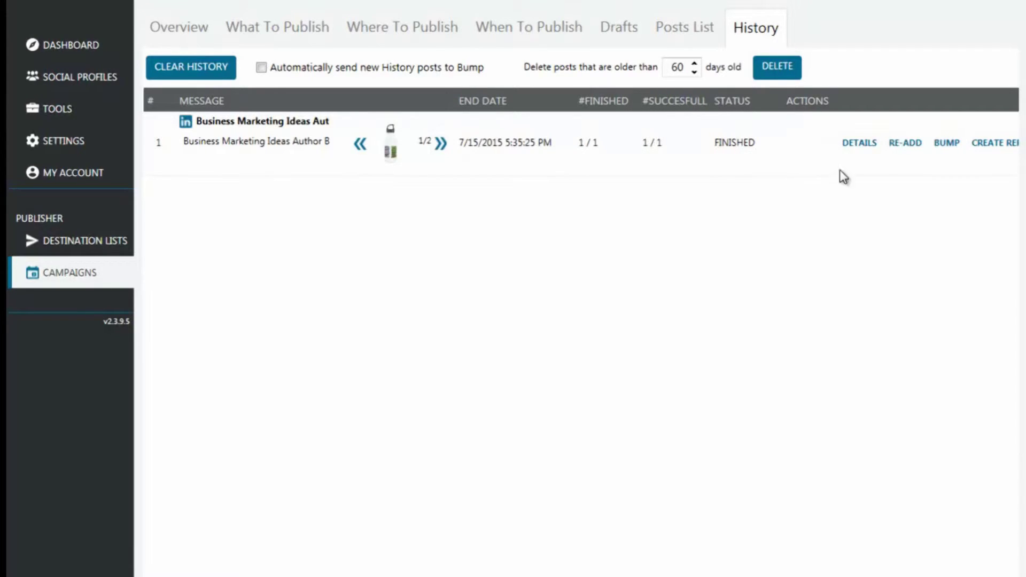
pyautogui.click(859, 143)
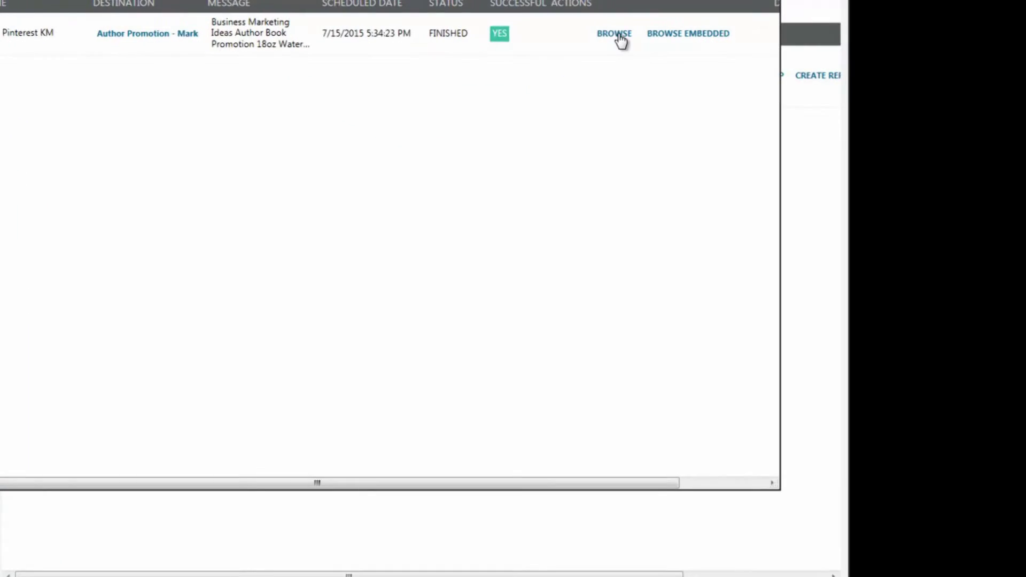
pyautogui.click(619, 34)
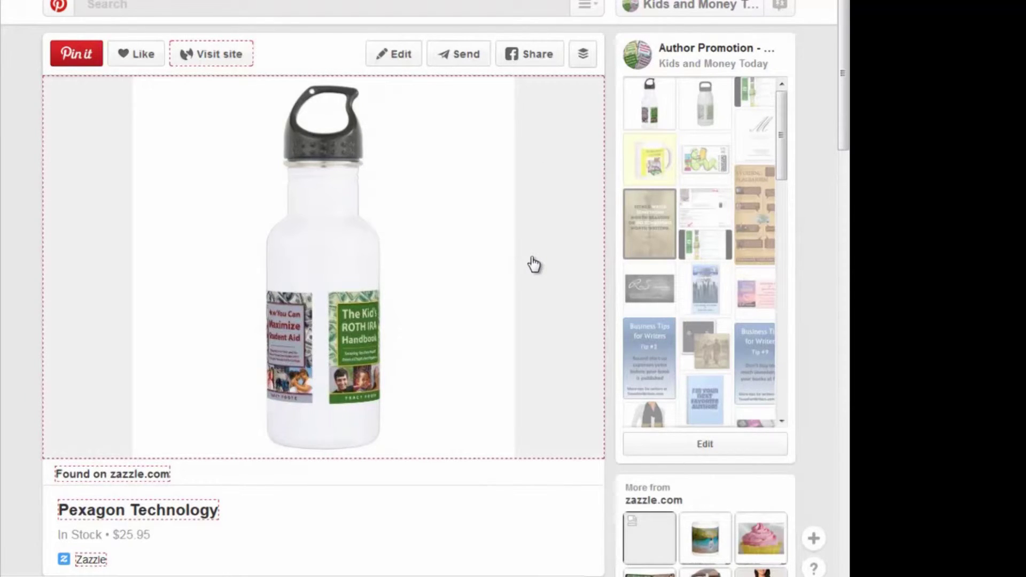
# - Examine the published pin's image, description and Zazzle link, and close the campaign's post history details
pyautogui.moveTo(316, 320)
pyautogui.scroll(-2, 533, 282)
pyautogui.scroll(-3, 535, 281)
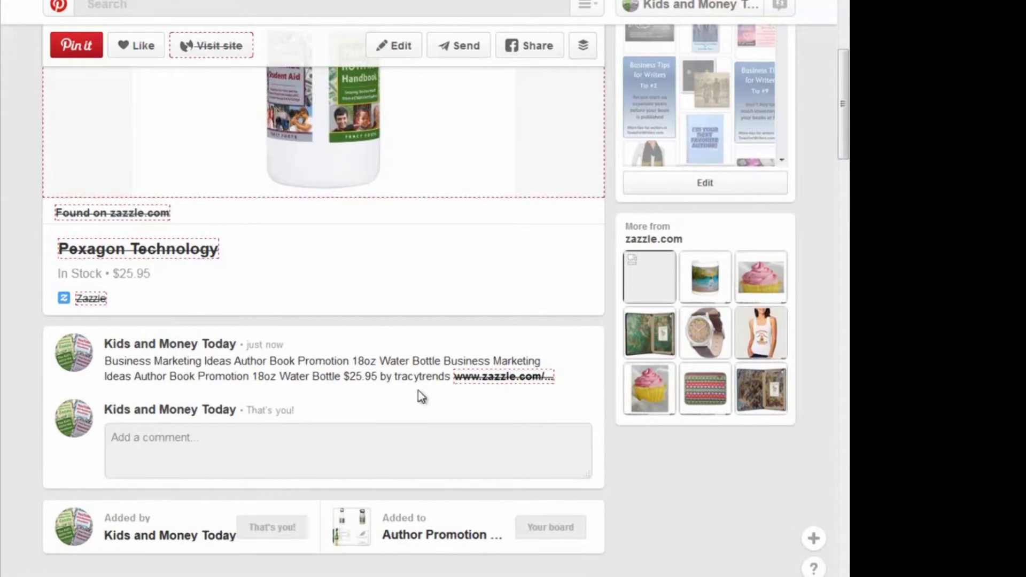
pyautogui.scroll(2, 518, 261)
pyautogui.scroll(4, 519, 262)
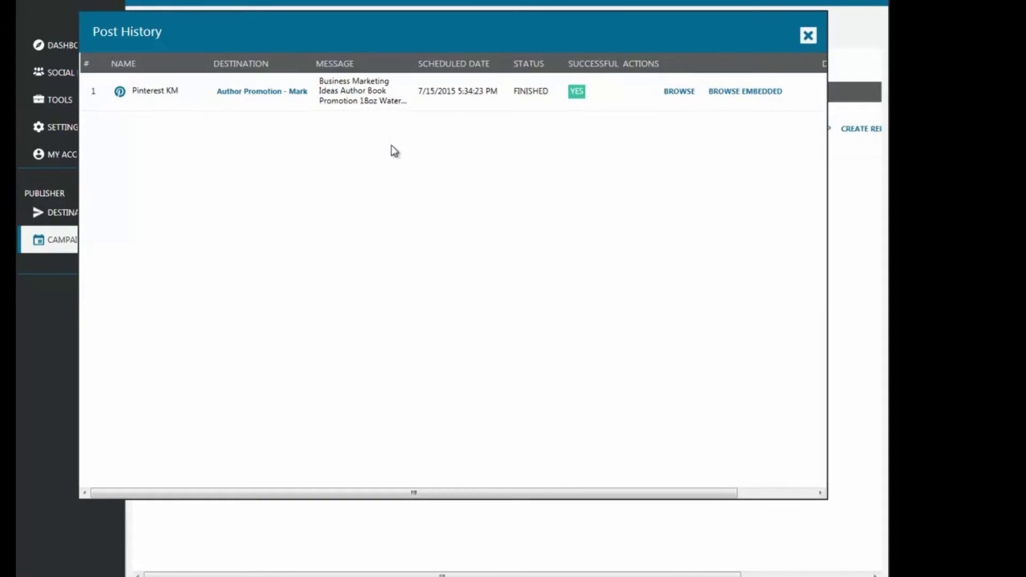
pyautogui.click(808, 36)
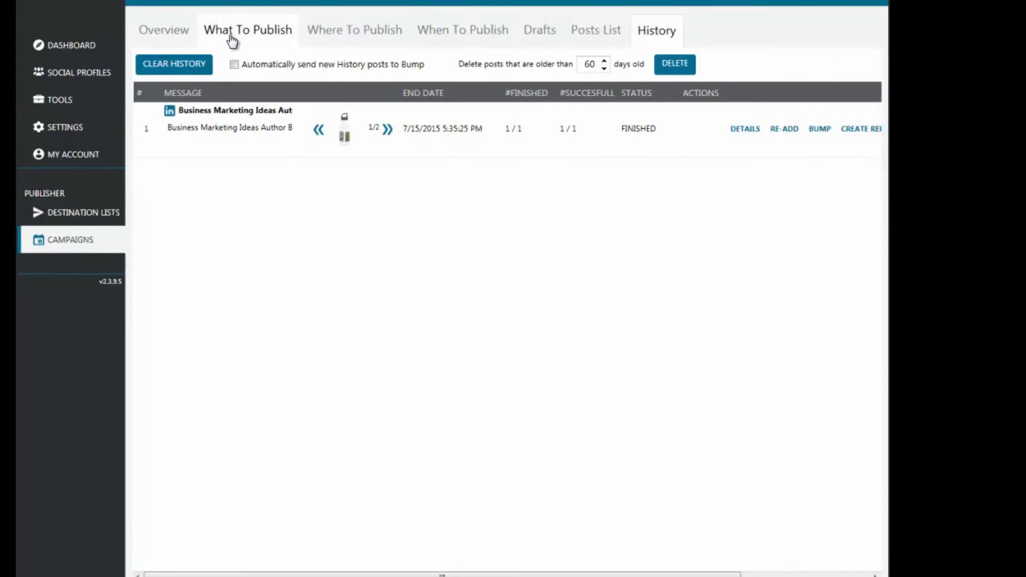
# - Start the RSS feed so its items are extracted directly into the campaign, and open the posts list
pyautogui.click(248, 41)
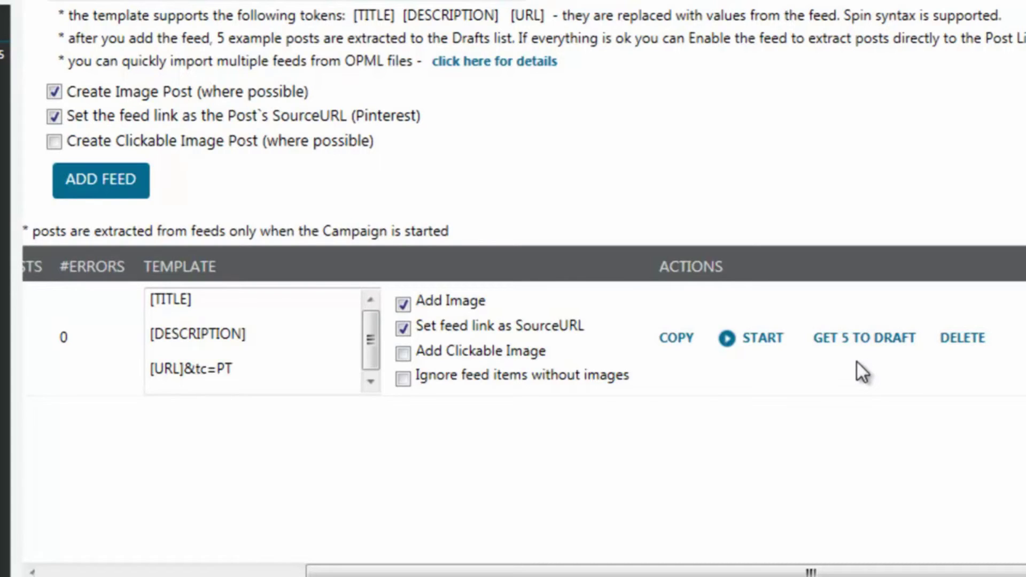
pyautogui.click(760, 342)
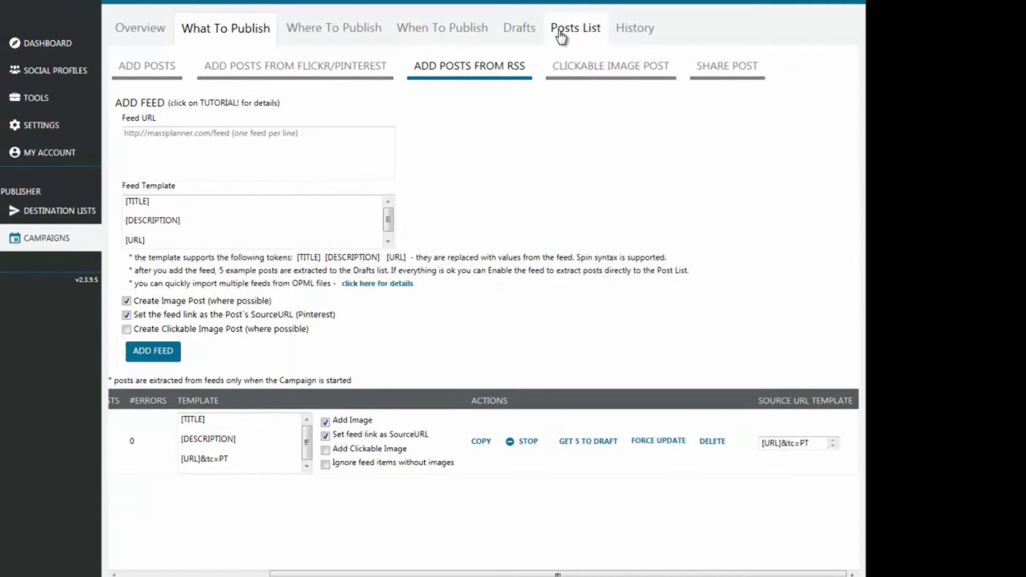
pyautogui.click(568, 31)
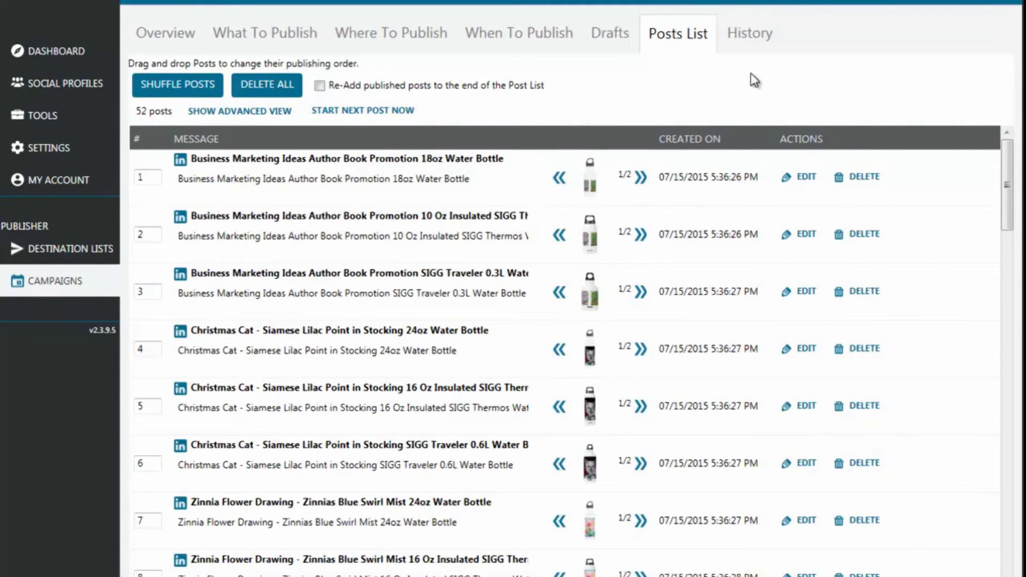
# - Delete the SIGG bottle variants of Business Marketing Ideas, Christmas Cat and Zinnias Blue Swirl Mist from the posts list, and shuffle the remaining posts
pyautogui.click(866, 235)
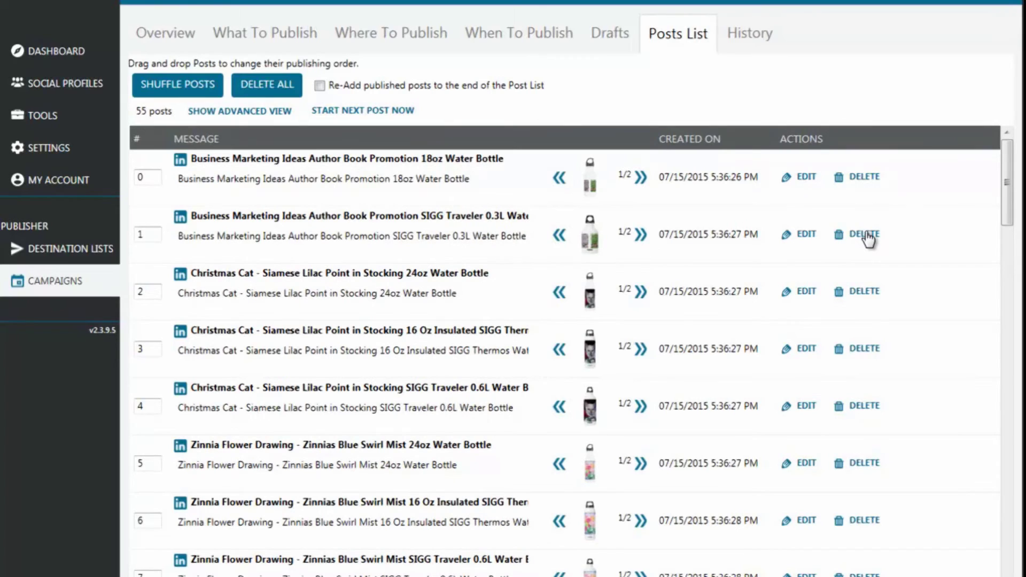
pyautogui.click(867, 236)
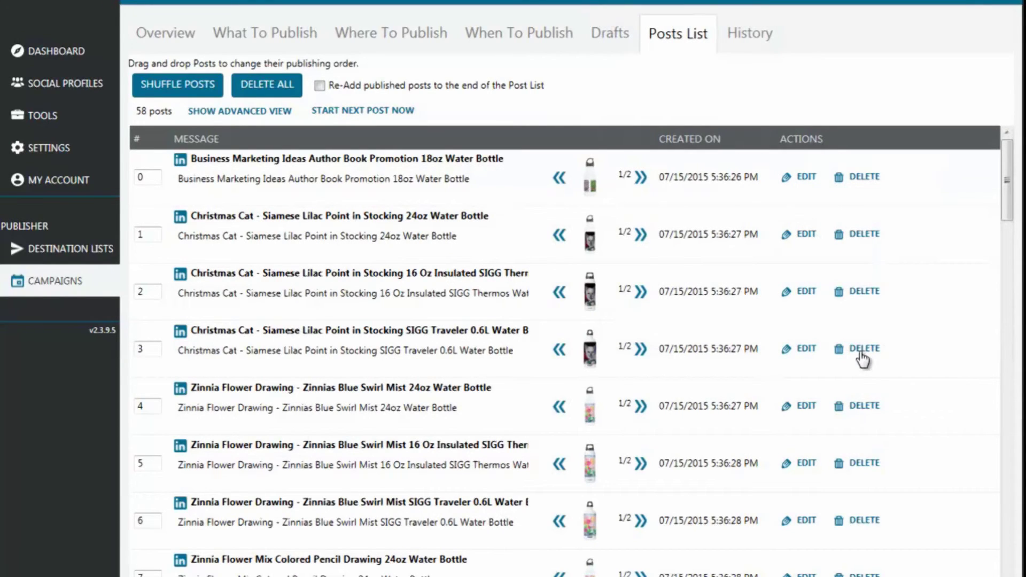
pyautogui.click(862, 350)
pyautogui.click(860, 291)
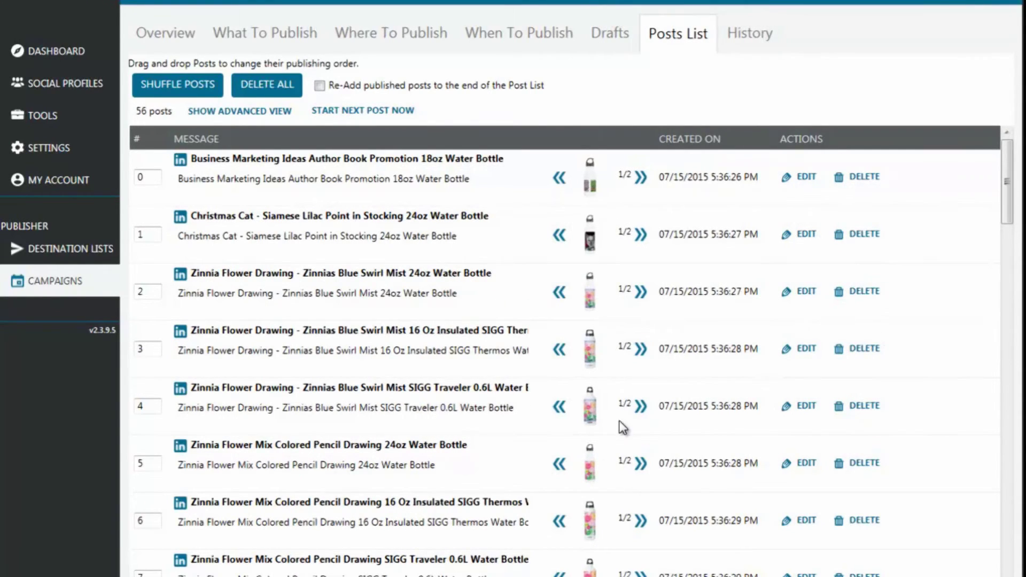
pyautogui.click(865, 407)
pyautogui.click(869, 351)
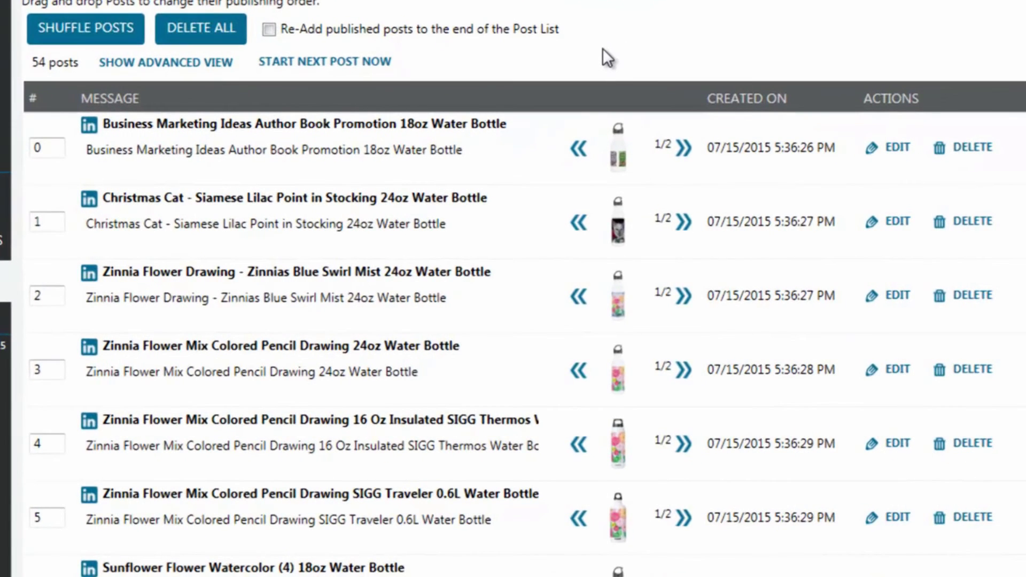
pyautogui.click(86, 29)
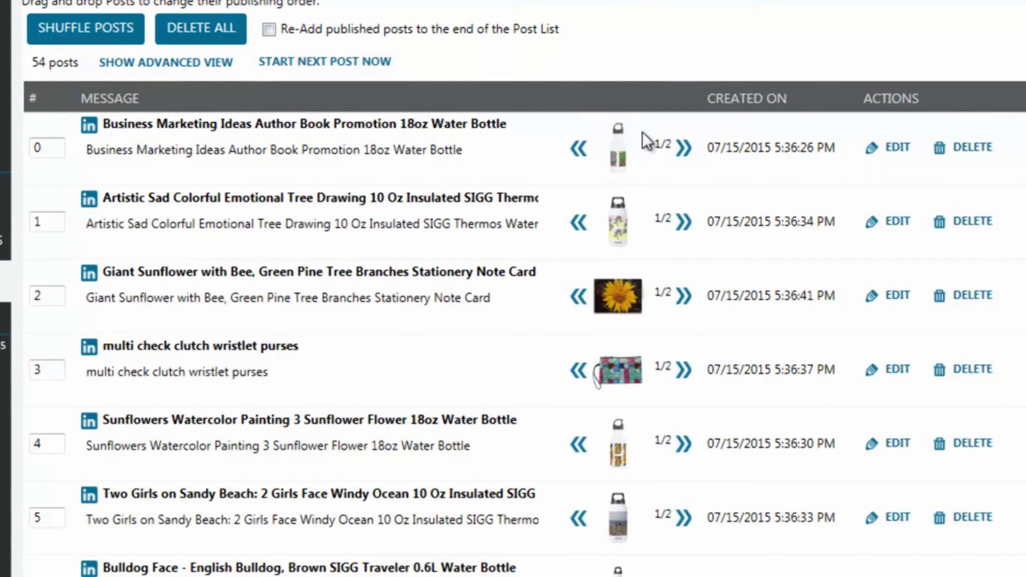